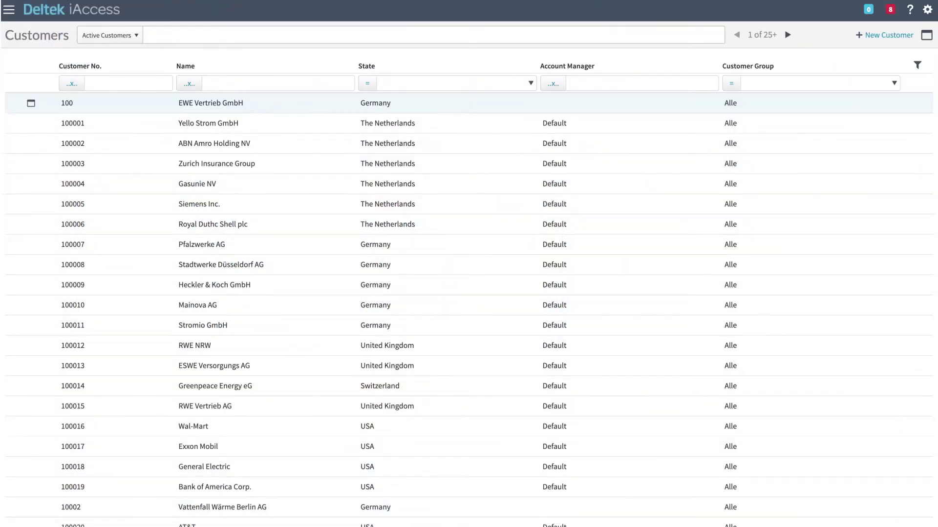
type("Walmart")
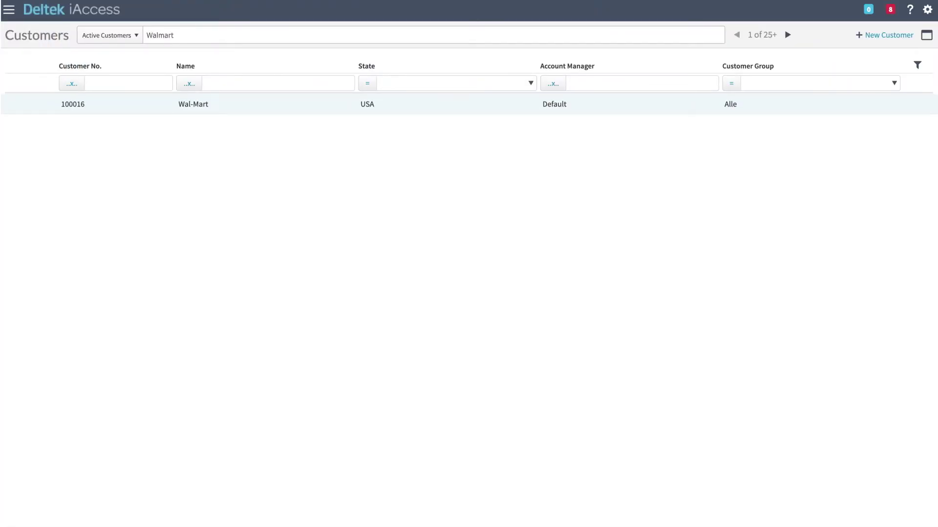
Step: Open the Wal-Mart customer record from the filtered customer list
key("Return")
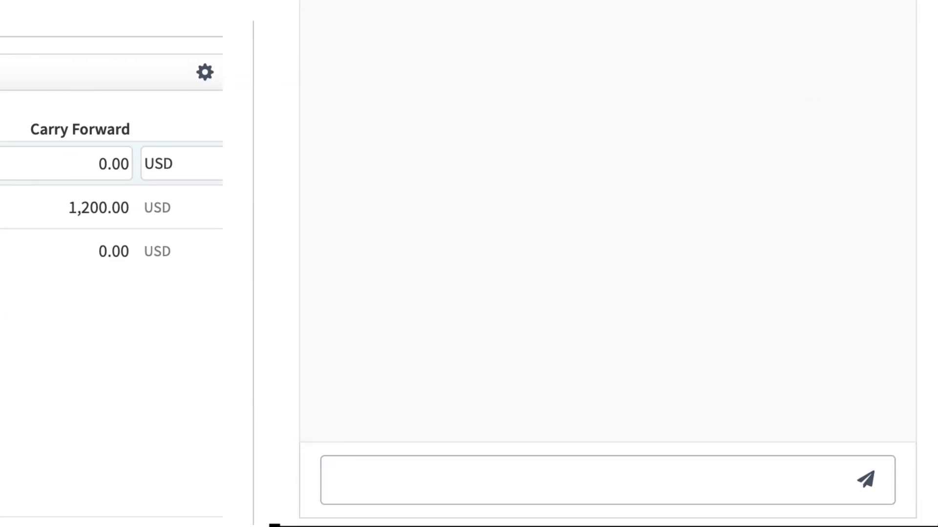
type("! Stand by")
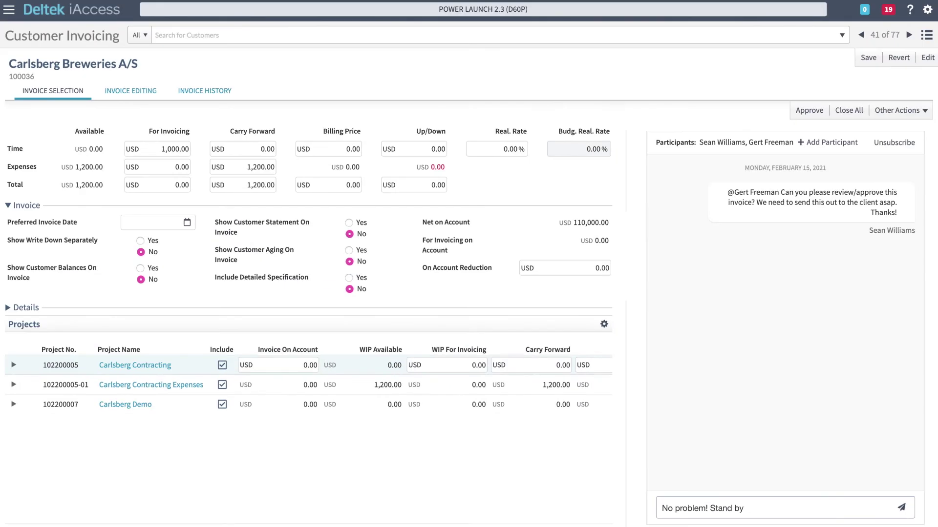